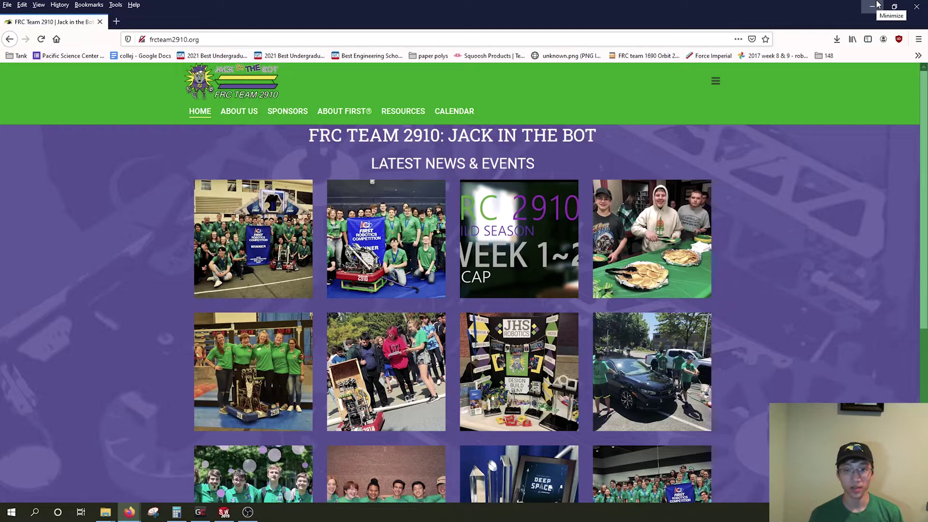
Switch from the team website to the MK3 Mini Swerve assembly in SOLIDWORKS and examine the overall robot drivetrain.
{"action": "left_click", "coordinate": [876, 7]}
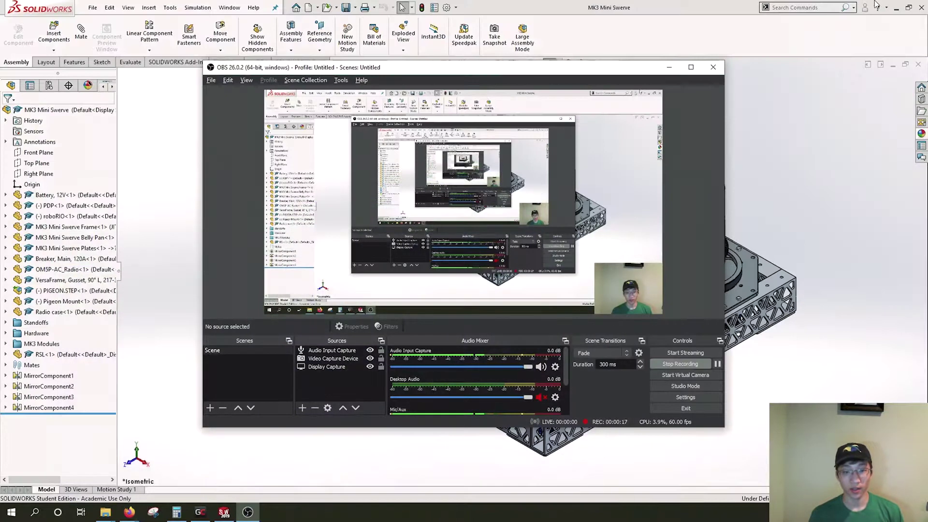
{"action": "left_click", "coordinate": [852, 255]}
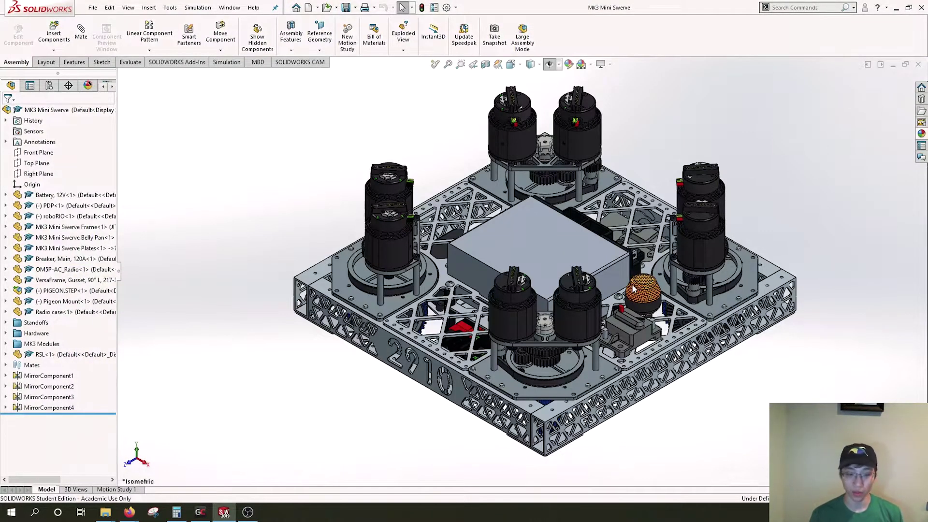
{"action": "middle_click_drag", "start_coordinate": [586, 391], "coordinate": [550, 353]}
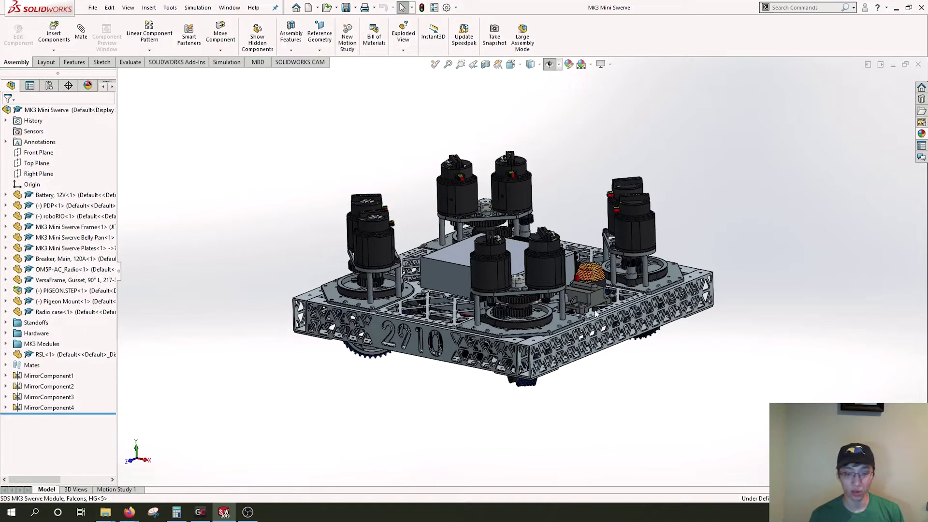
{"action": "scroll", "coordinate": [556, 236], "scroll_direction": "up", "scroll_amount": 2}
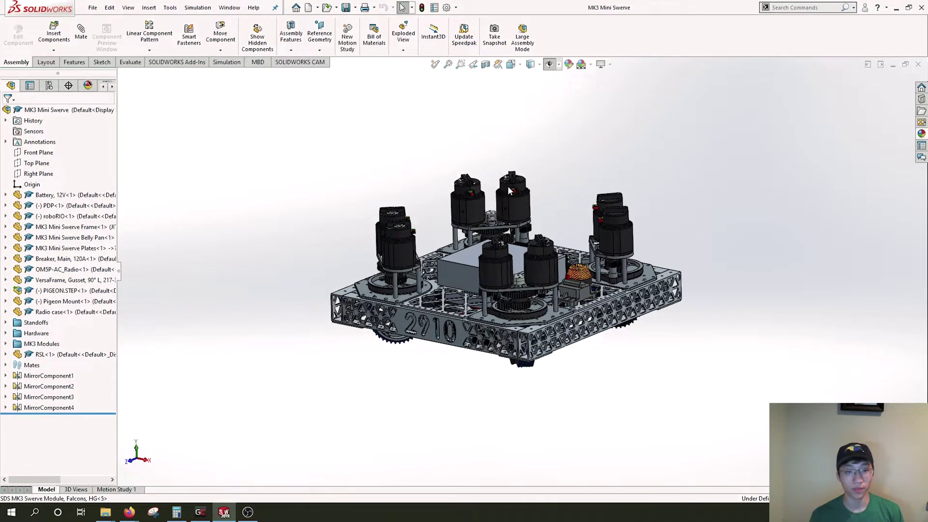
{"action": "scroll", "coordinate": [508, 190], "scroll_direction": "down", "scroll_amount": 3}
{"action": "middle_click_drag", "start_coordinate": [459, 360], "coordinate": [463, 367]}
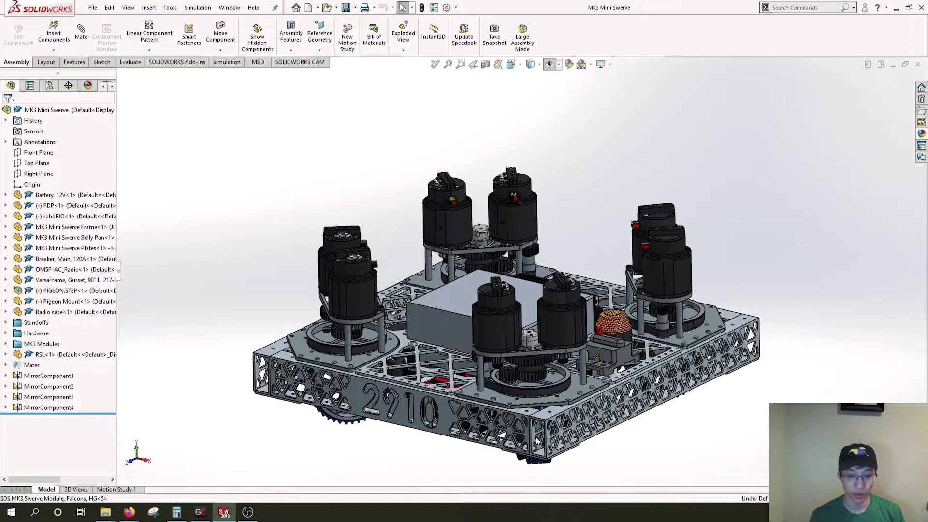
{"action": "scroll", "coordinate": [538, 429], "scroll_direction": "up", "scroll_amount": 3}
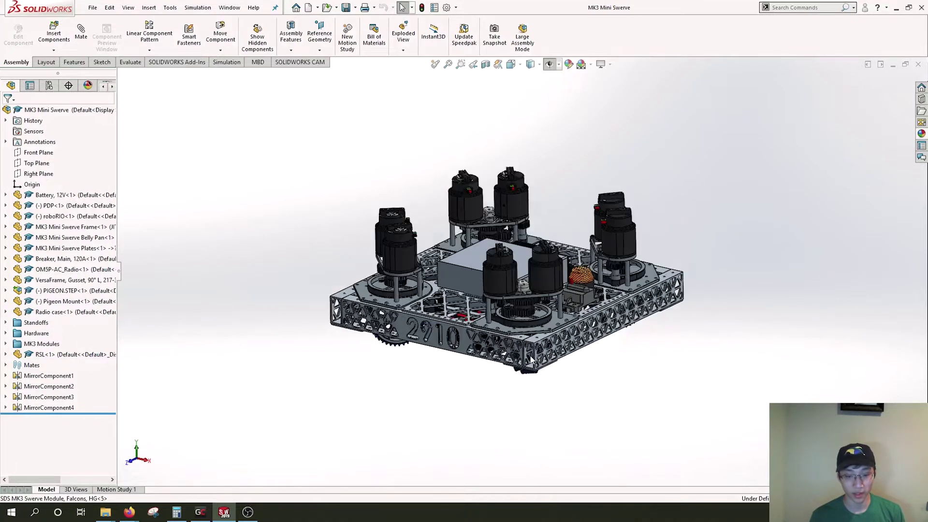
{"action": "scroll", "coordinate": [516, 325], "scroll_direction": "down", "scroll_amount": 3}
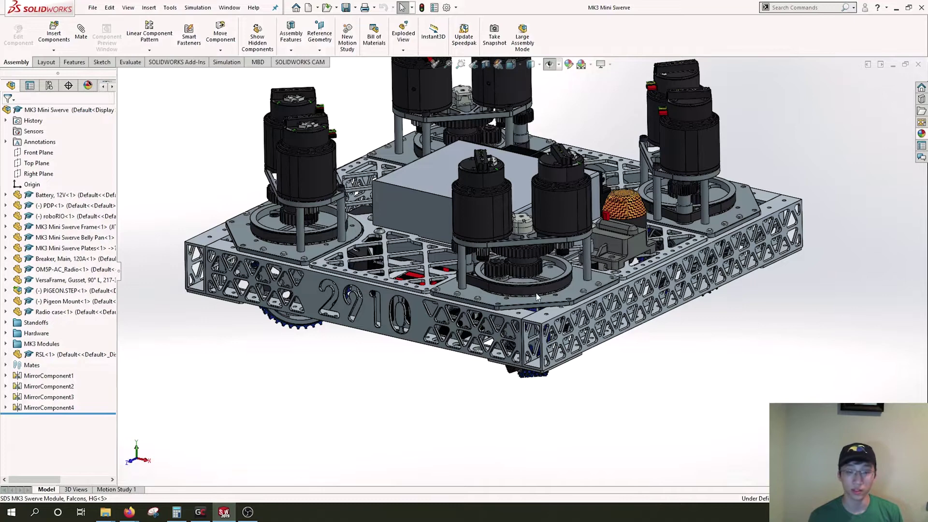
Examine the frame's triangular lightening pattern and the logo outline on the side rail opposite the 2910 cutout.
{"action": "middle_click_drag", "start_coordinate": [537, 297], "coordinate": [652, 339]}
{"action": "scroll", "coordinate": [706, 323], "scroll_direction": "down", "scroll_amount": 5}
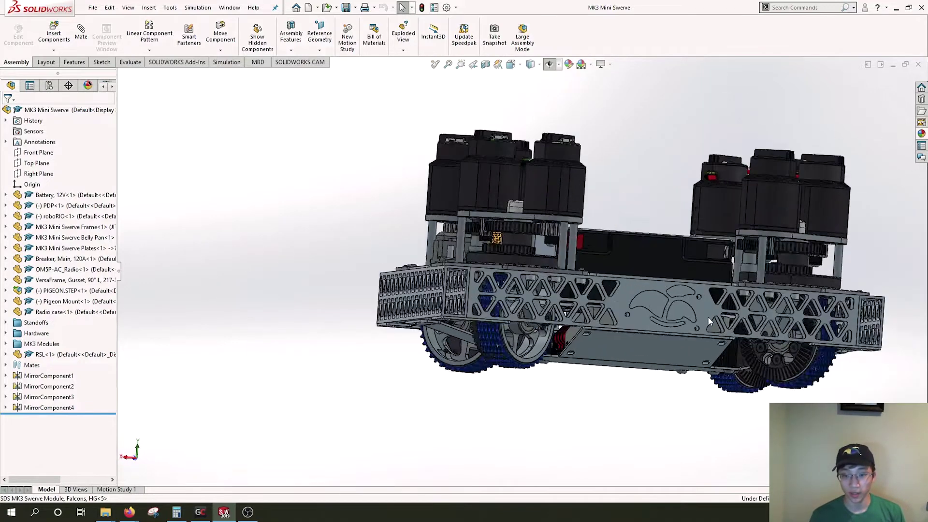
{"action": "scroll", "coordinate": [568, 295], "scroll_direction": "up", "scroll_amount": 5}
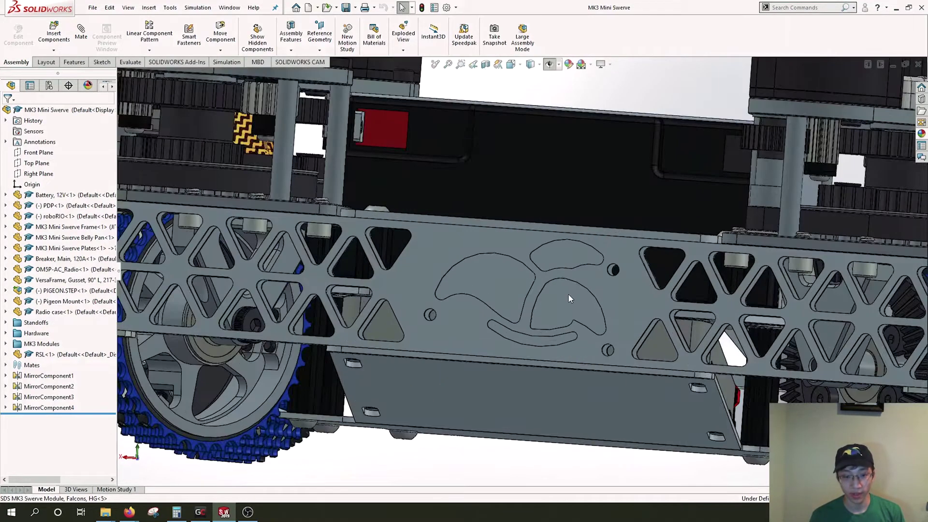
{"action": "middle_click_drag", "start_coordinate": [552, 316], "coordinate": [572, 311]}
{"action": "middle_click_drag", "start_coordinate": [602, 258], "coordinate": [571, 264]}
{"action": "middle_click_drag", "start_coordinate": [546, 200], "coordinate": [553, 152]}
Examine the belly pan, its bent side panels and the wheel openings from underneath the chassis.
{"action": "middle_click_drag", "start_coordinate": [598, 258], "coordinate": [583, 305]}
{"action": "scroll", "coordinate": [541, 311], "scroll_direction": "down", "scroll_amount": 2}
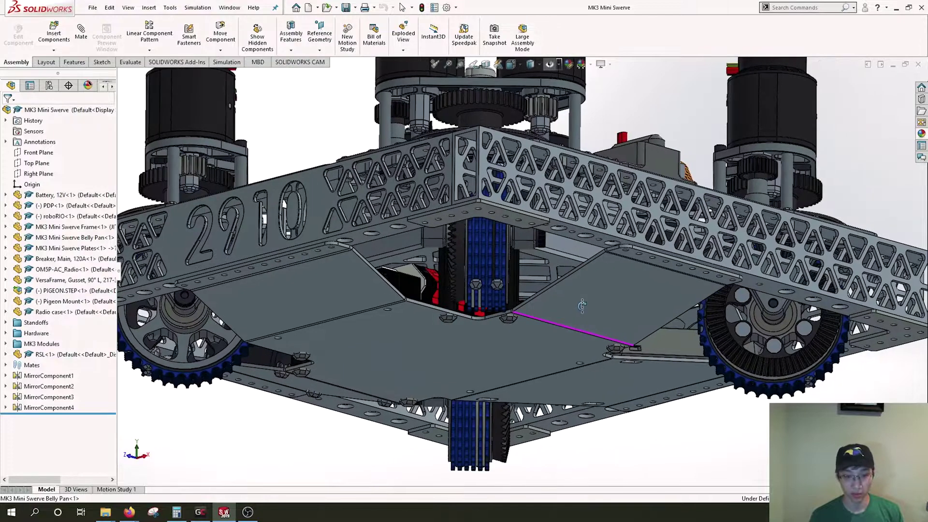
{"action": "scroll", "coordinate": [594, 285], "scroll_direction": "down", "scroll_amount": 4}
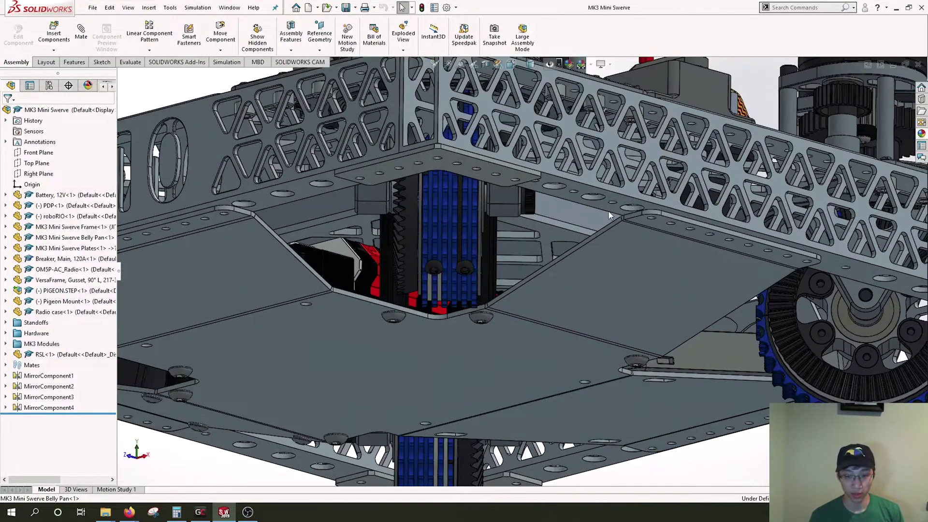
{"action": "middle_click_drag", "start_coordinate": [529, 322], "coordinate": [415, 296]}
{"action": "middle_click_drag", "start_coordinate": [544, 309], "coordinate": [684, 301]}
{"action": "scroll", "coordinate": [532, 296], "scroll_direction": "up", "scroll_amount": 3}
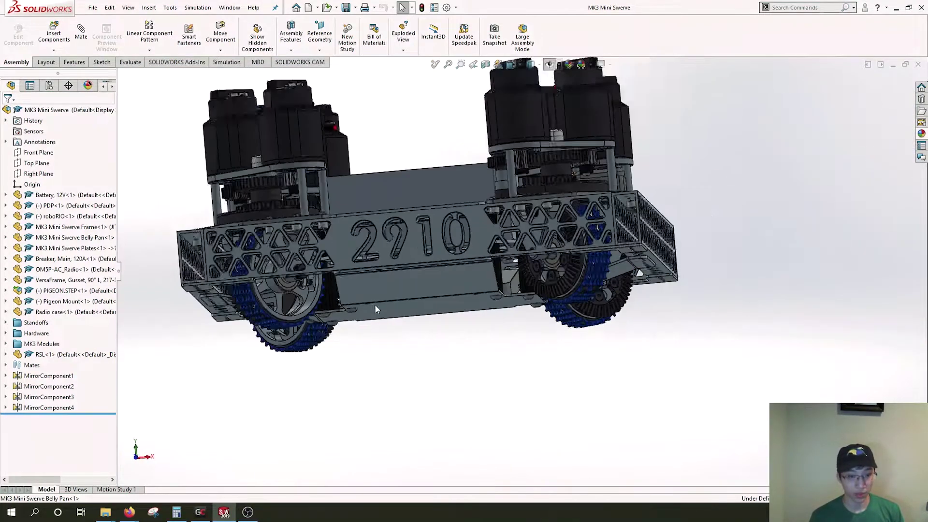
{"action": "scroll", "coordinate": [326, 296], "scroll_direction": "down", "scroll_amount": 2}
{"action": "middle_click_drag", "start_coordinate": [326, 294], "coordinate": [404, 236]}
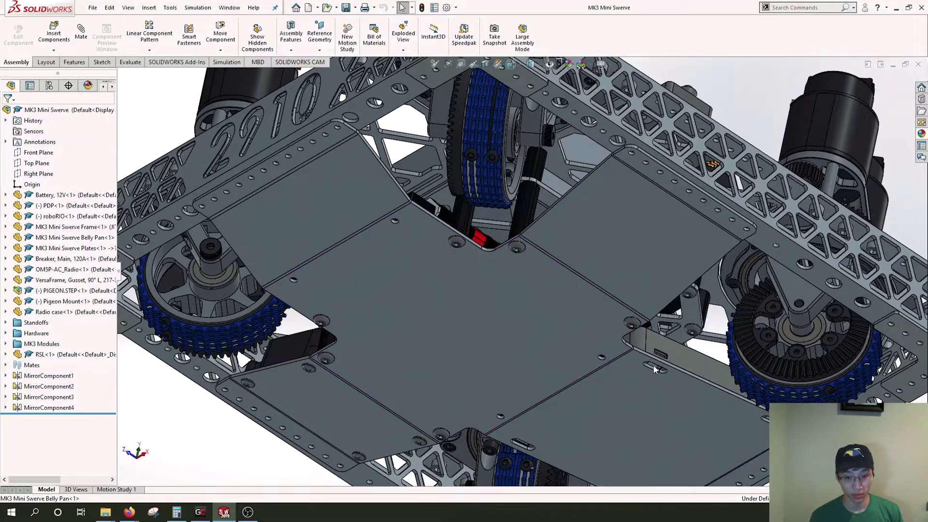
{"action": "middle_click_drag", "start_coordinate": [654, 330], "coordinate": [430, 258]}
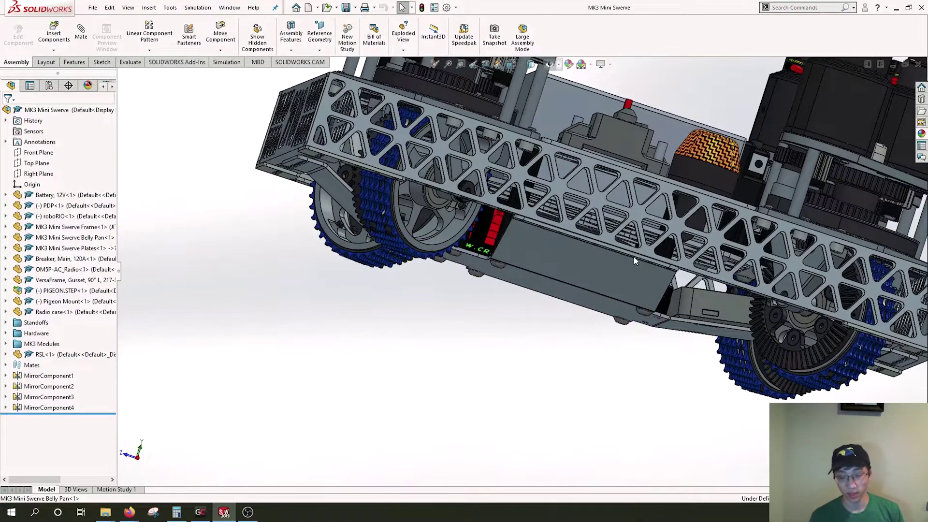
{"action": "middle_click_drag", "start_coordinate": [635, 261], "coordinate": [533, 269]}
{"action": "middle_click_drag", "start_coordinate": [305, 219], "coordinate": [461, 275]}
{"action": "scroll", "coordinate": [462, 275], "scroll_direction": "up", "scroll_amount": 4}
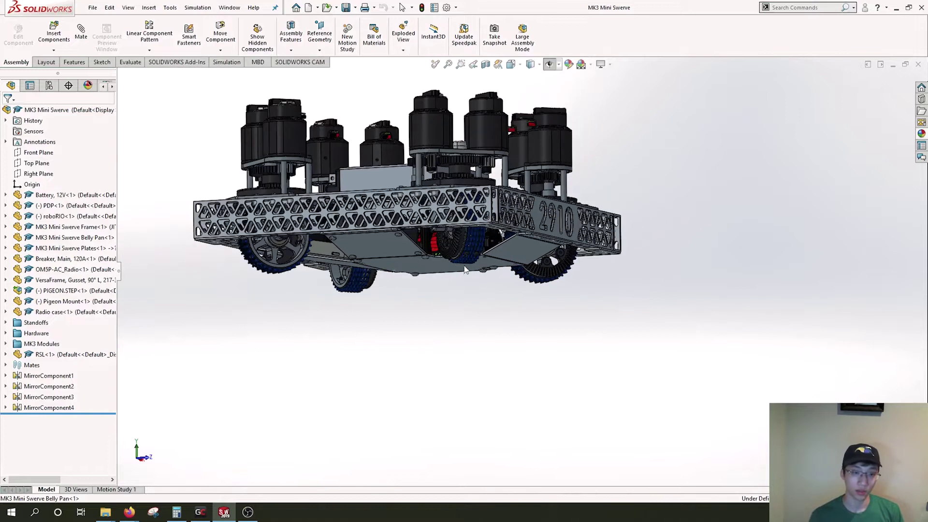
Examine the battery and the power distribution panel beneath the lattice top plate next to the 2910 rail.
{"action": "middle_click_drag", "start_coordinate": [447, 231], "coordinate": [473, 285]}
{"action": "scroll", "coordinate": [472, 286], "scroll_direction": "up", "scroll_amount": 1}
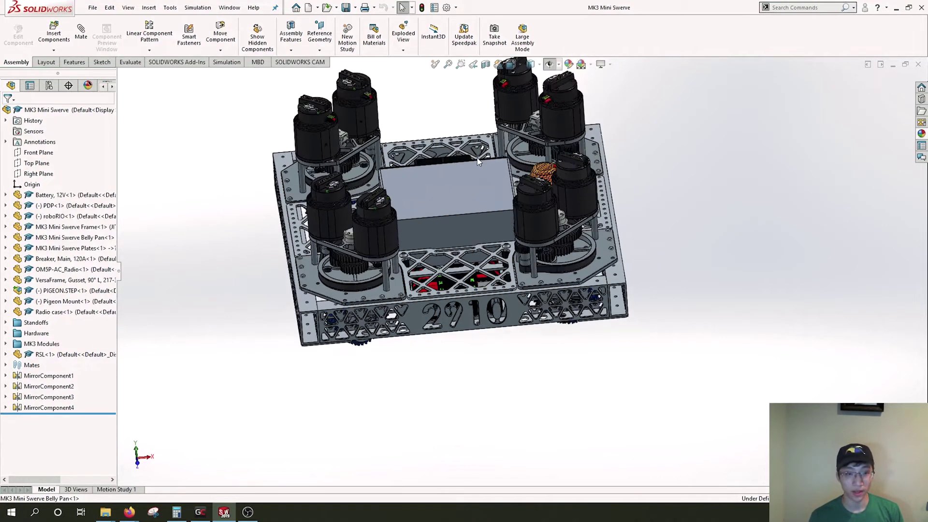
{"action": "scroll", "coordinate": [477, 158], "scroll_direction": "down", "scroll_amount": 2}
{"action": "middle_click_drag", "start_coordinate": [474, 213], "coordinate": [489, 357]}
{"action": "key", "text": "Escape"}
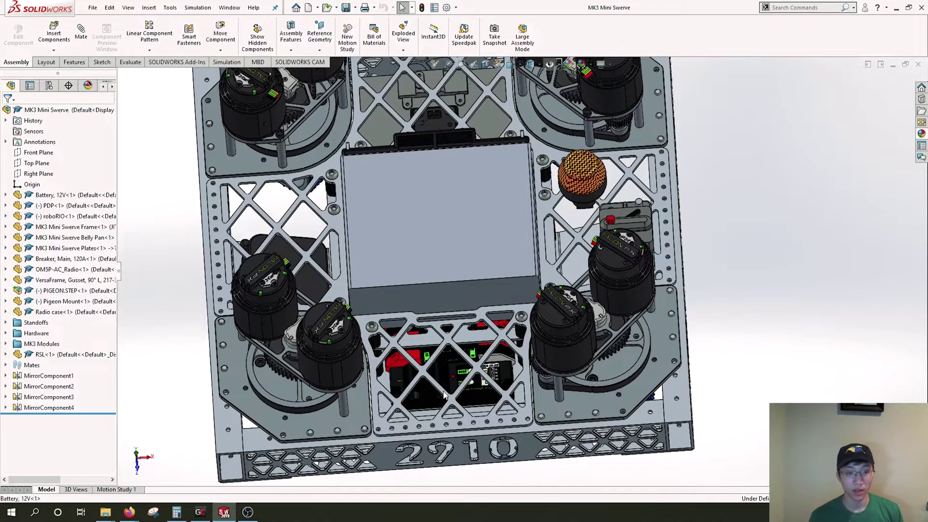
{"action": "middle_click_drag", "start_coordinate": [461, 334], "coordinate": [461, 362]}
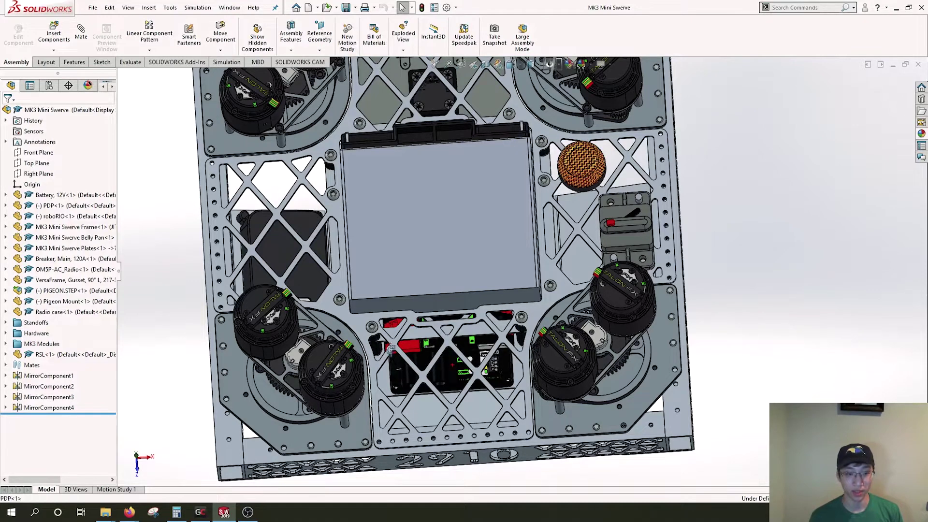
{"action": "middle_click_drag", "start_coordinate": [390, 348], "coordinate": [382, 325]}
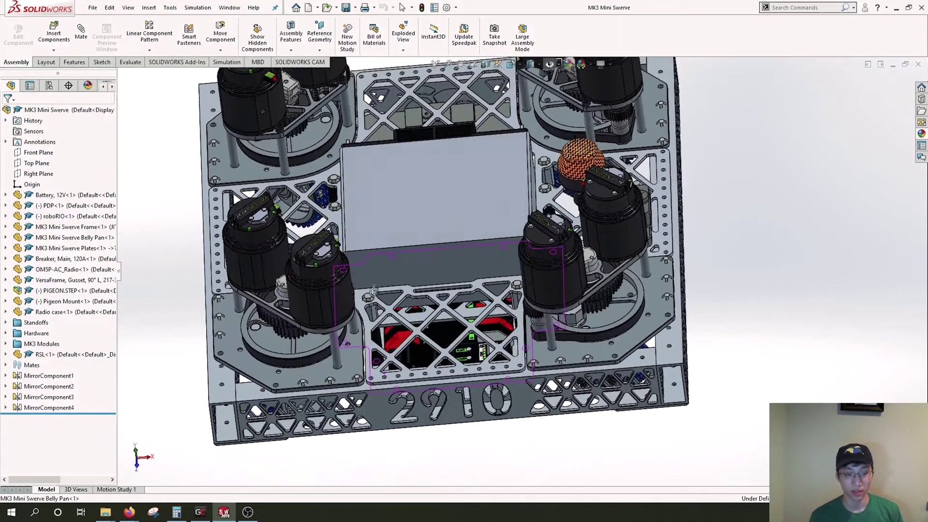
{"action": "scroll", "coordinate": [372, 301], "scroll_direction": "down", "scroll_amount": 2}
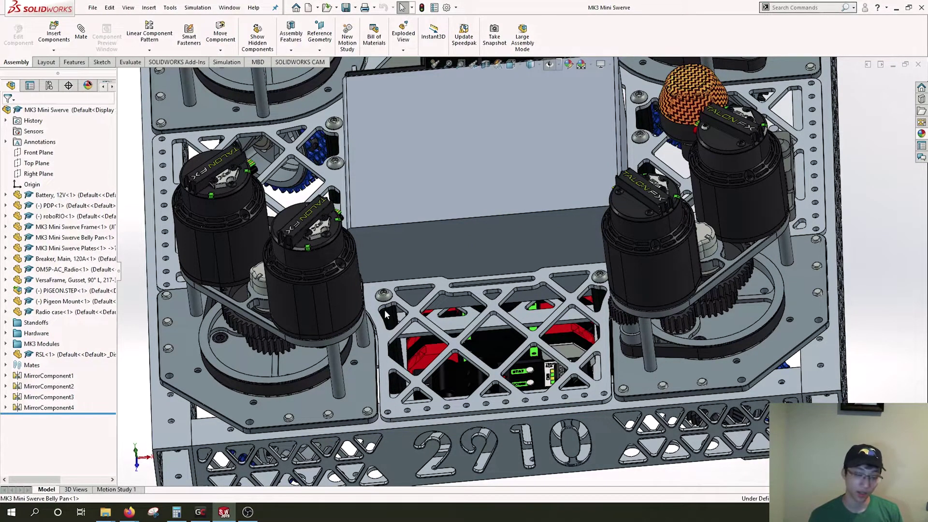
{"action": "scroll", "coordinate": [447, 354], "scroll_direction": "up", "scroll_amount": 3}
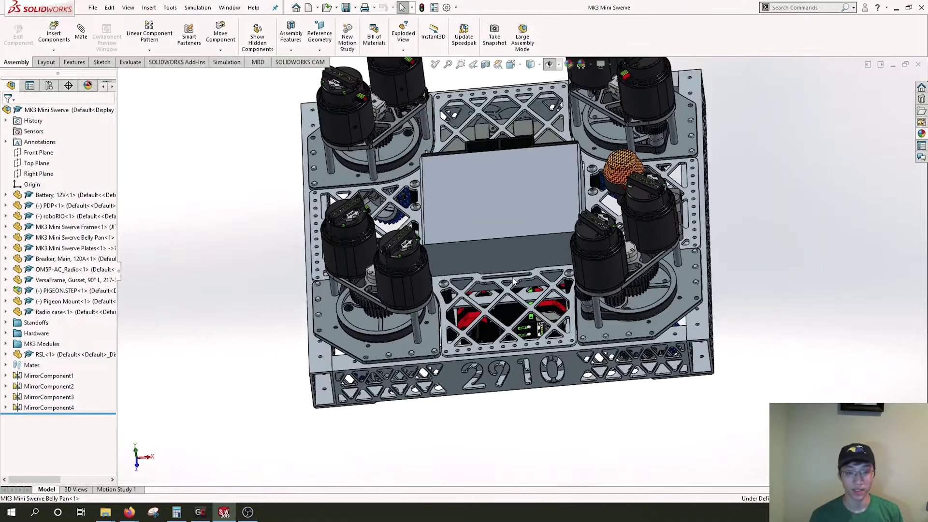
{"action": "scroll", "coordinate": [522, 331], "scroll_direction": "down", "scroll_amount": 1}
{"action": "middle_click_drag", "start_coordinate": [522, 334], "coordinate": [570, 330]}
{"action": "scroll", "coordinate": [531, 299], "scroll_direction": "down", "scroll_amount": 3}
{"action": "scroll", "coordinate": [567, 291], "scroll_direction": "up", "scroll_amount": 6}
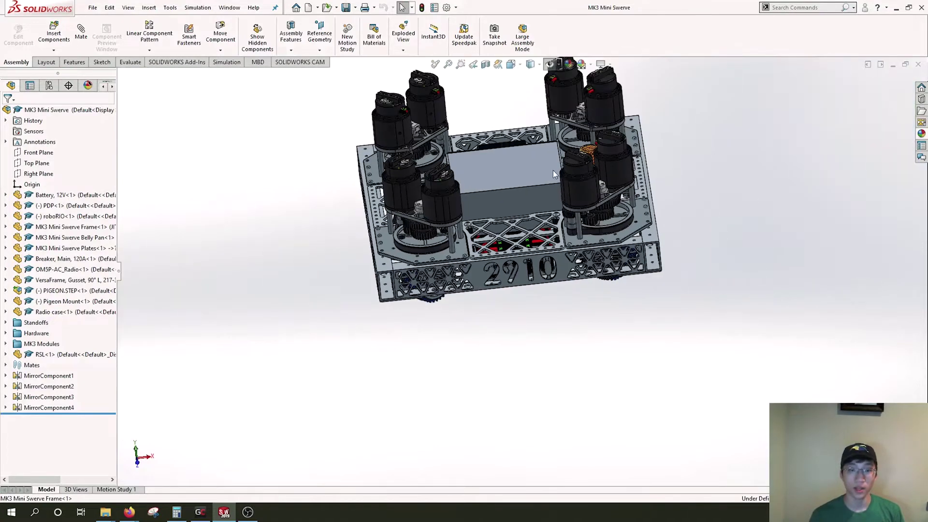
Examine the main breaker and signal light, and the electronics under the lattice plate beside the battery.
{"action": "scroll", "coordinate": [505, 102], "scroll_direction": "down", "scroll_amount": 3}
{"action": "middle_click_drag", "start_coordinate": [548, 157], "coordinate": [565, 210]}
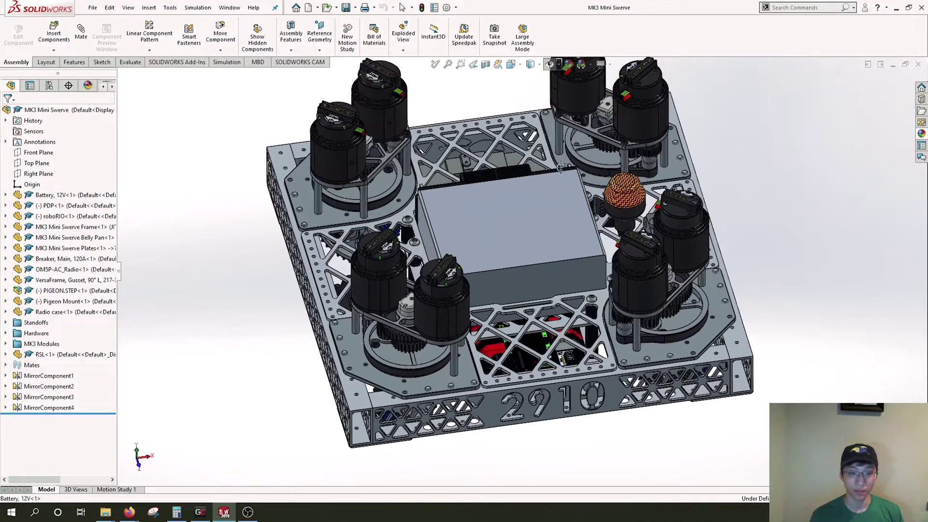
{"action": "middle_click_drag", "start_coordinate": [561, 247], "coordinate": [646, 241]}
{"action": "scroll", "coordinate": [648, 254], "scroll_direction": "down", "scroll_amount": 3}
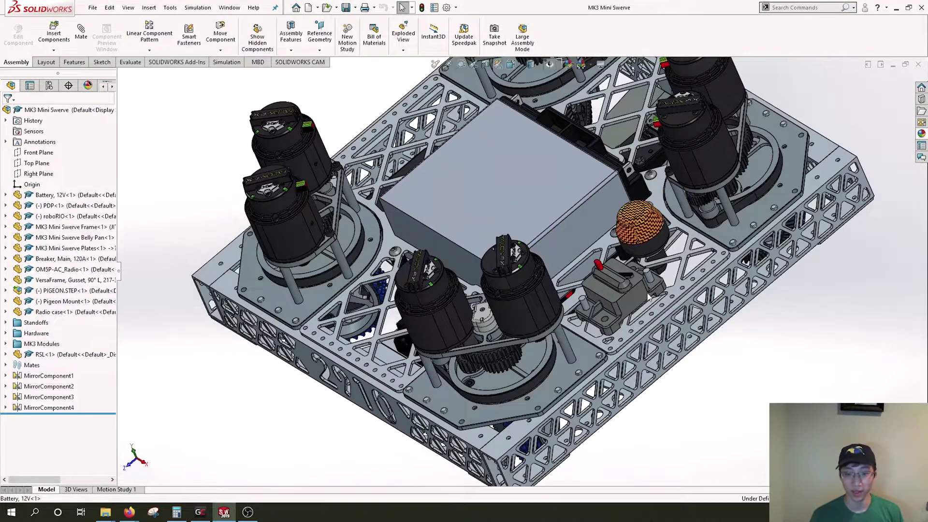
{"action": "scroll", "coordinate": [642, 275], "scroll_direction": "up", "scroll_amount": 3}
{"action": "middle_click_drag", "start_coordinate": [642, 274], "coordinate": [542, 240]}
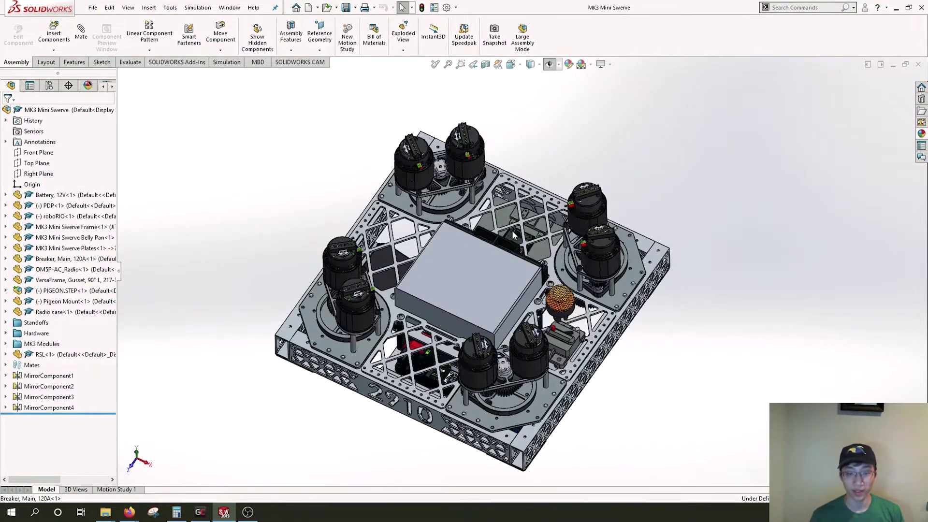
{"action": "scroll", "coordinate": [529, 244], "scroll_direction": "down", "scroll_amount": 3}
{"action": "scroll", "coordinate": [529, 245], "scroll_direction": "down", "scroll_amount": 5}
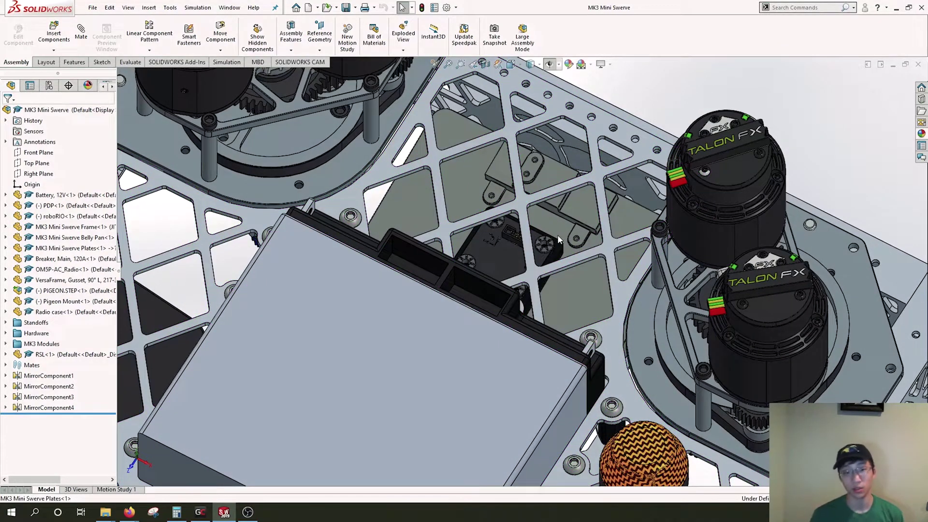
{"action": "left_click", "coordinate": [557, 264]}
{"action": "middle_click_drag", "start_coordinate": [557, 263], "coordinate": [556, 267]}
{"action": "key", "text": "Escape"}
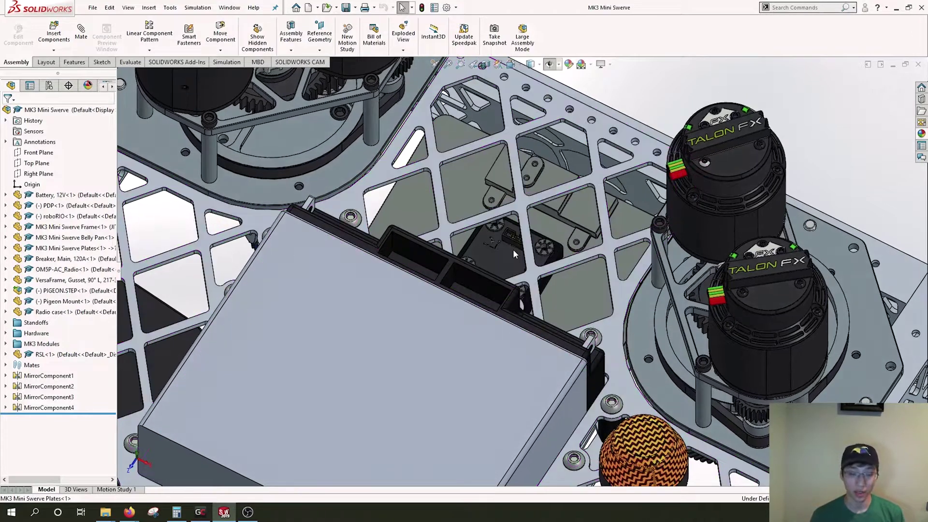
{"action": "scroll", "coordinate": [498, 248], "scroll_direction": "down", "scroll_amount": 6}
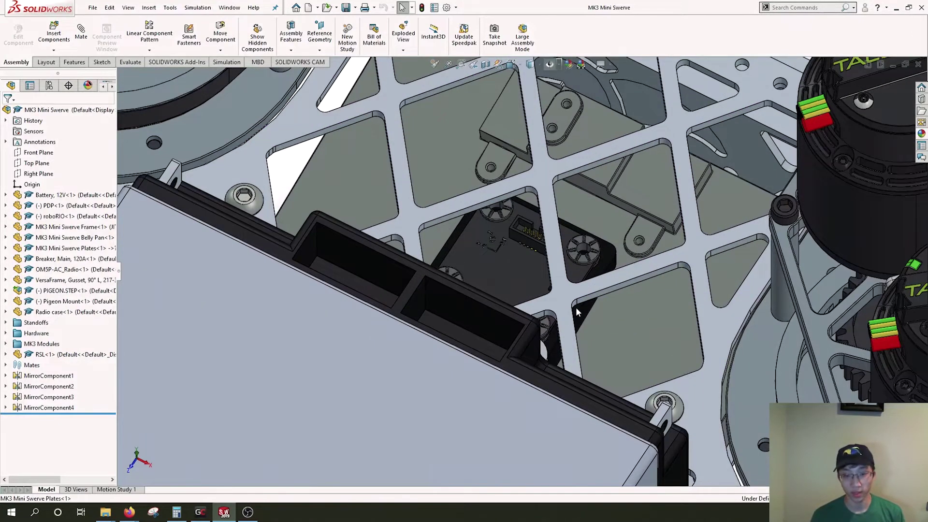
{"action": "scroll", "coordinate": [571, 314], "scroll_direction": "up", "scroll_amount": 4}
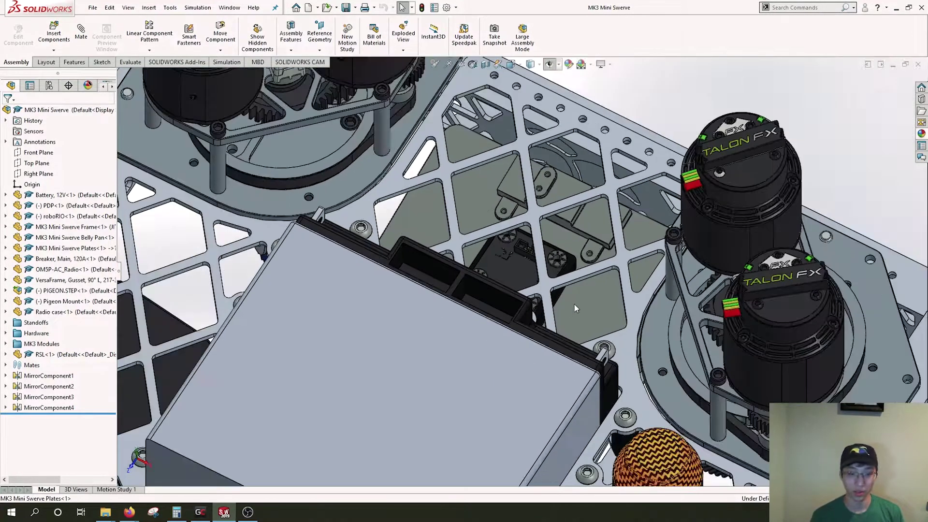
Examine the radio case beneath the side lattice plate and the complete chassis from a low angle.
{"action": "scroll", "coordinate": [509, 317], "scroll_direction": "up", "scroll_amount": 8}
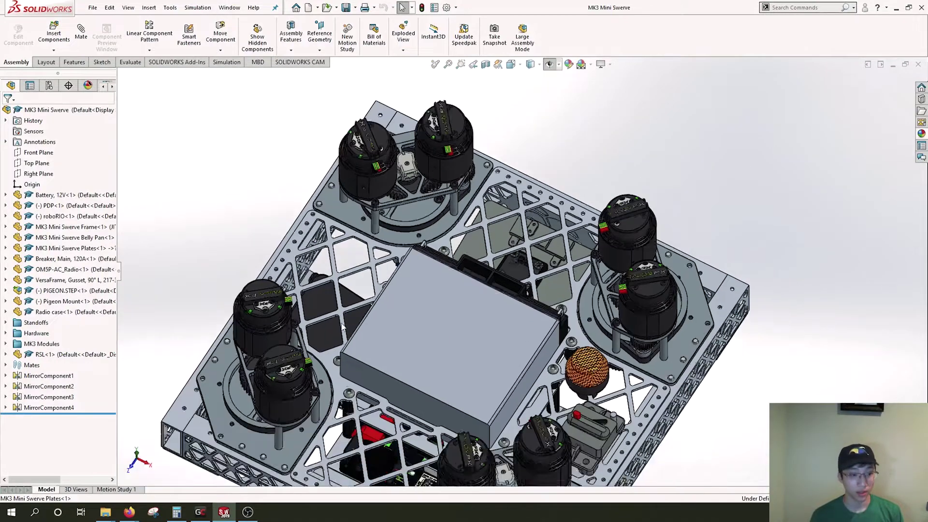
{"action": "scroll", "coordinate": [387, 307], "scroll_direction": "down", "scroll_amount": 8}
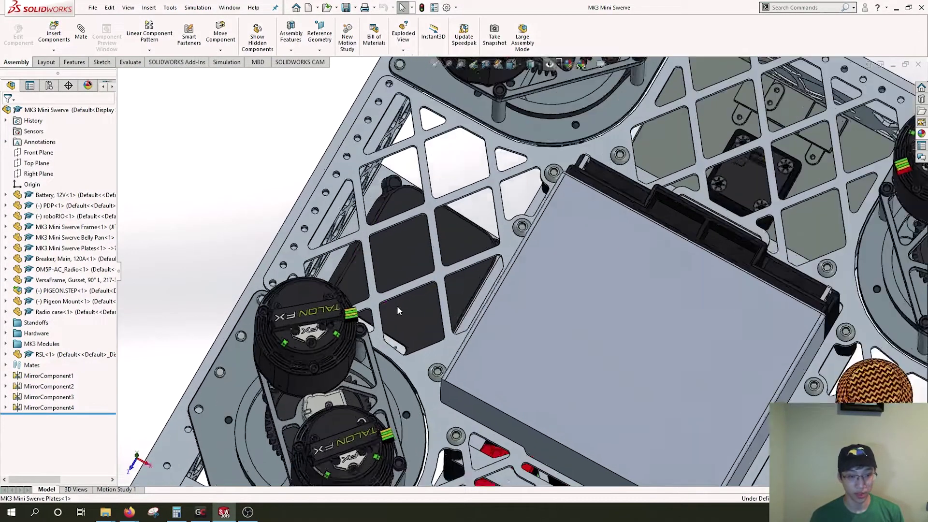
{"action": "scroll", "coordinate": [396, 328], "scroll_direction": "down", "scroll_amount": 5}
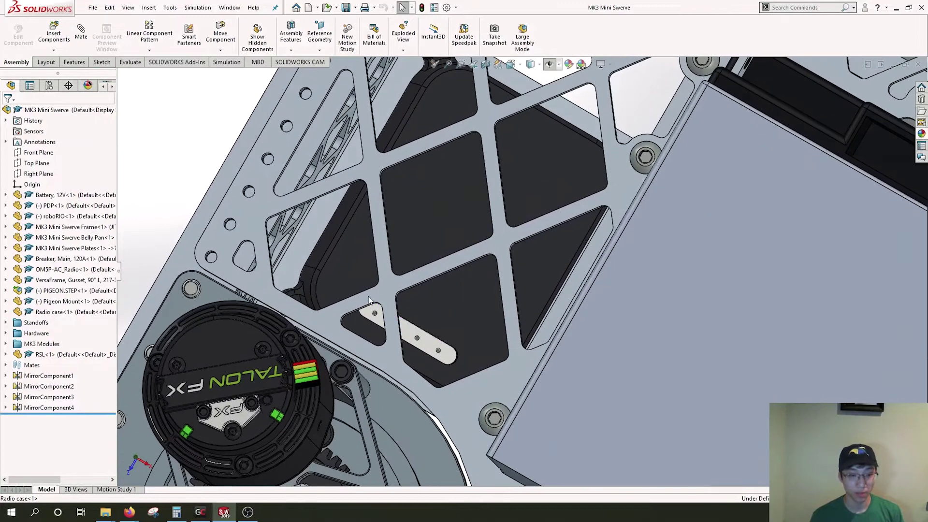
{"action": "middle_click_drag", "start_coordinate": [474, 245], "coordinate": [544, 128]}
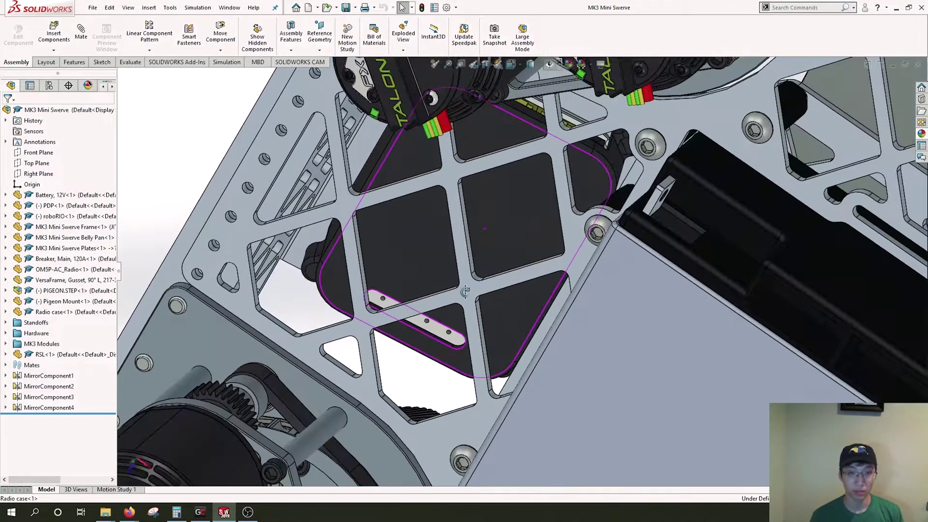
{"action": "scroll", "coordinate": [579, 277], "scroll_direction": "up", "scroll_amount": 8}
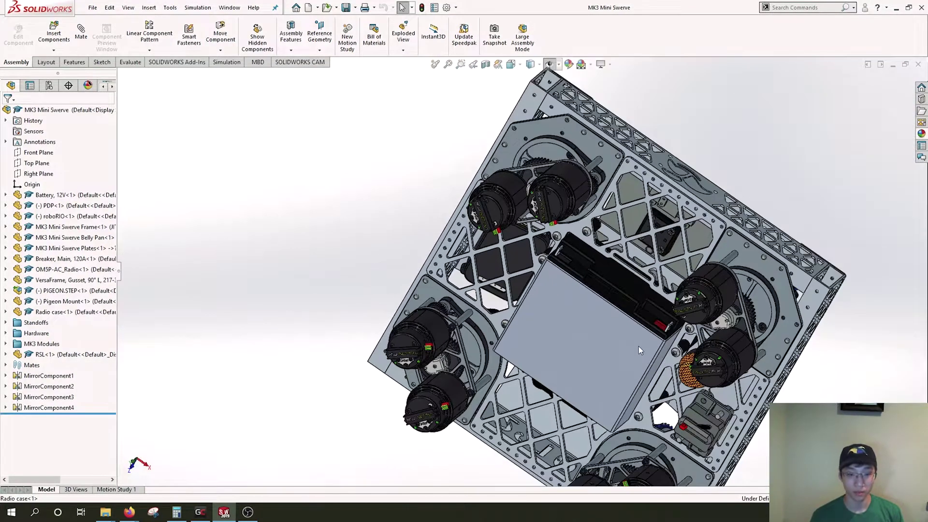
{"action": "middle_click_drag", "start_coordinate": [639, 348], "coordinate": [576, 246]}
{"action": "scroll", "coordinate": [639, 331], "scroll_direction": "up", "scroll_amount": 4}
{"action": "scroll", "coordinate": [610, 358], "scroll_direction": "down", "scroll_amount": 2}
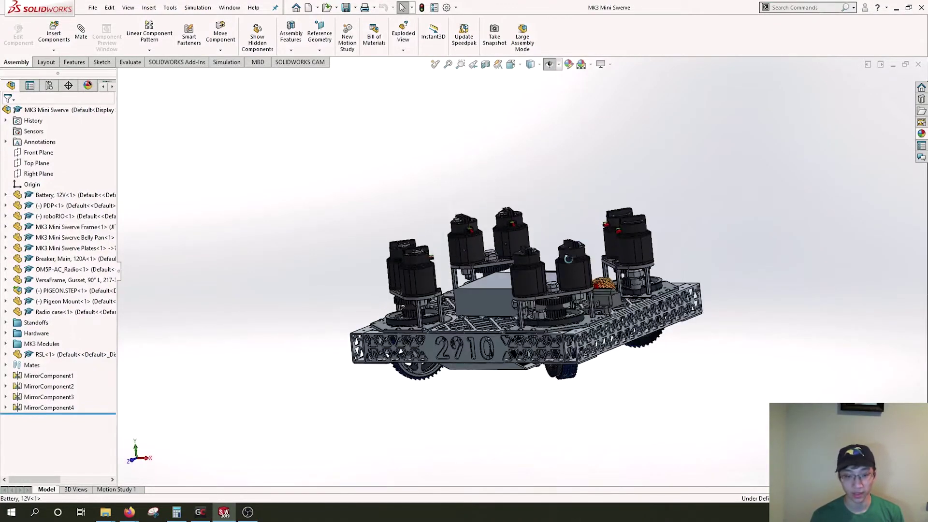
Examine the corner swerve module beside the 2910 rail, including its paired motors, gears, standoffs and mounting plate.
{"action": "scroll", "coordinate": [556, 317], "scroll_direction": "down", "scroll_amount": 5}
{"action": "middle_click_drag", "start_coordinate": [556, 310], "coordinate": [549, 275]}
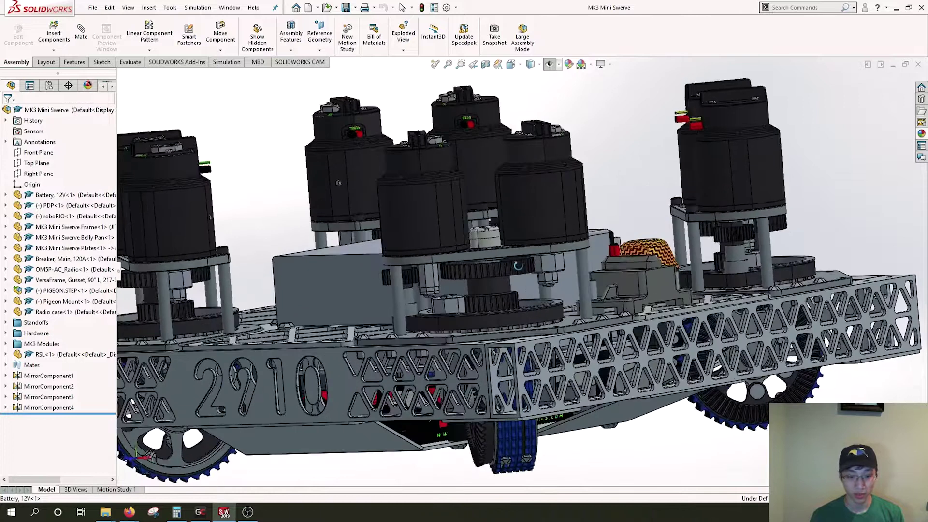
{"action": "scroll", "coordinate": [483, 271], "scroll_direction": "down", "scroll_amount": 4}
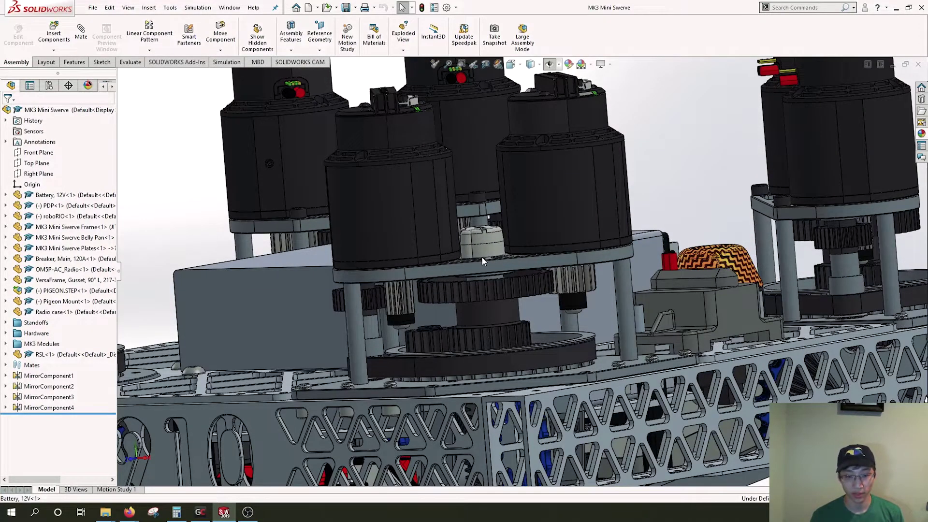
{"action": "scroll", "coordinate": [496, 257], "scroll_direction": "up", "scroll_amount": 2}
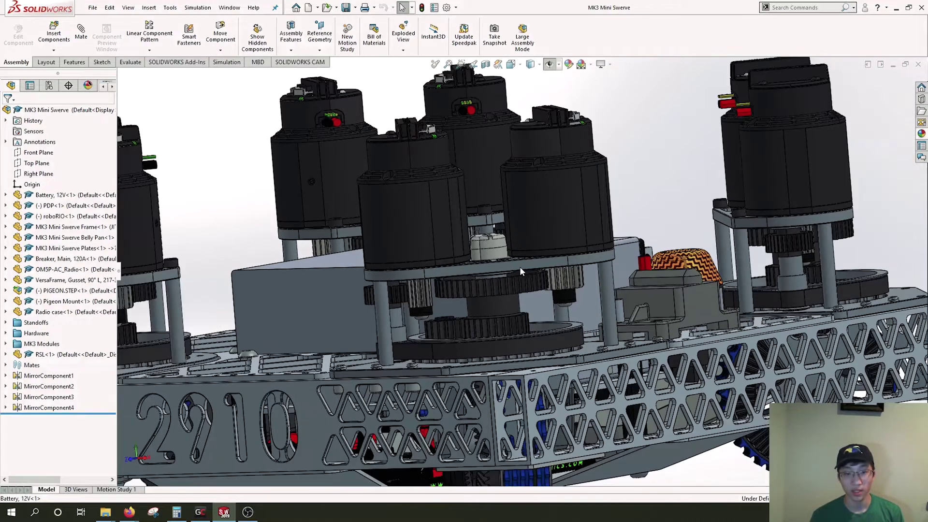
Examine the complete drivetrain from above and from low angles, covering the four swerve modules, the battery and the frame rails.
{"action": "scroll", "coordinate": [521, 267], "scroll_direction": "up", "scroll_amount": 2}
{"action": "middle_click_drag", "start_coordinate": [545, 232], "coordinate": [571, 326]}
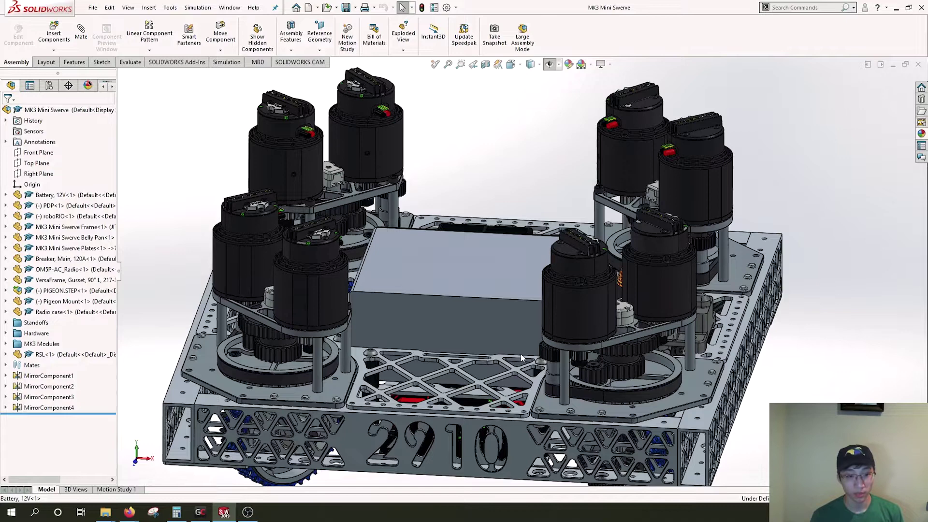
{"action": "middle_click_drag", "start_coordinate": [517, 356], "coordinate": [517, 335]}
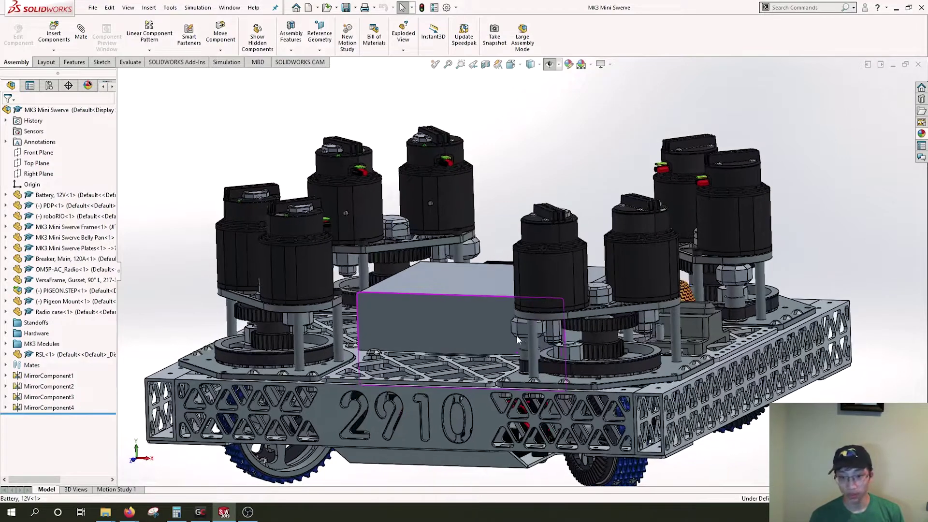
{"action": "middle_click_drag", "start_coordinate": [596, 330], "coordinate": [599, 357]}
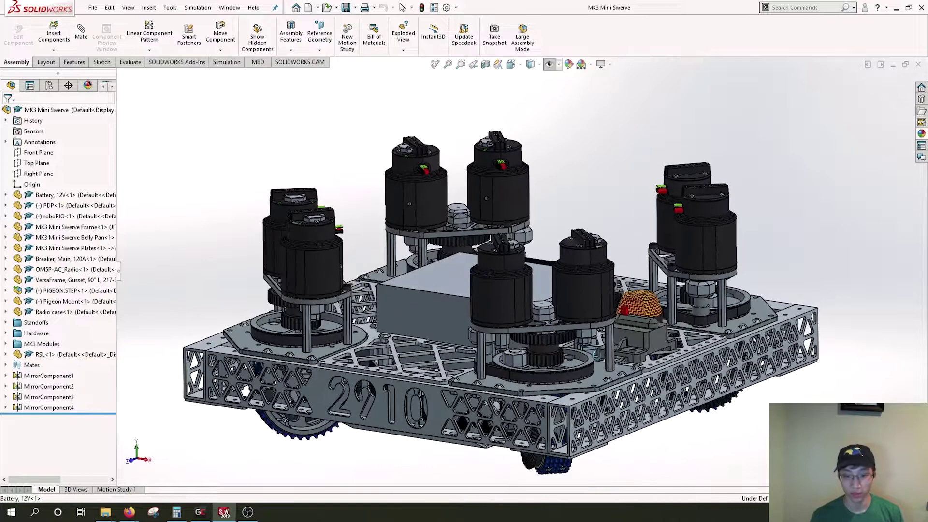
{"action": "scroll", "coordinate": [652, 272], "scroll_direction": "down", "scroll_amount": 1}
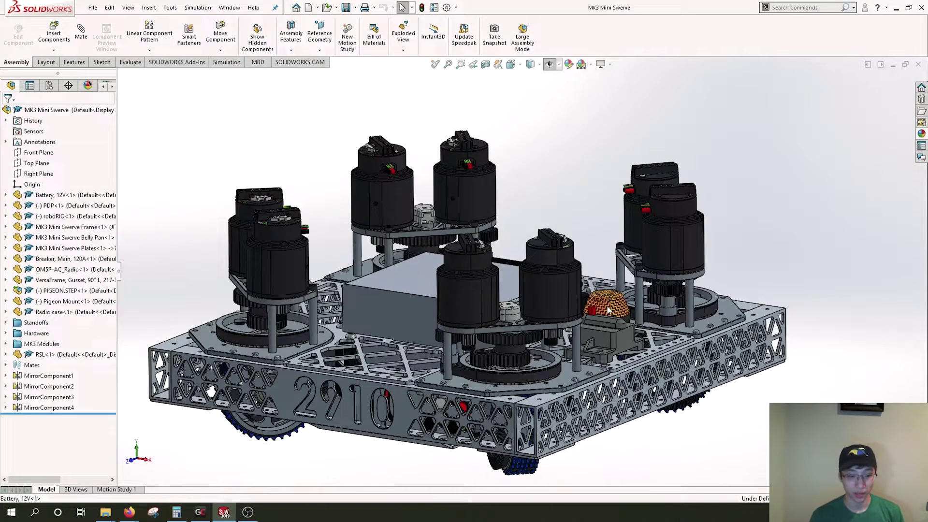
{"action": "scroll", "coordinate": [607, 306], "scroll_direction": "up", "scroll_amount": 1}
{"action": "middle_click_drag", "start_coordinate": [631, 350], "coordinate": [631, 265]}
{"action": "middle_click_drag", "start_coordinate": [499, 312], "coordinate": [478, 414]}
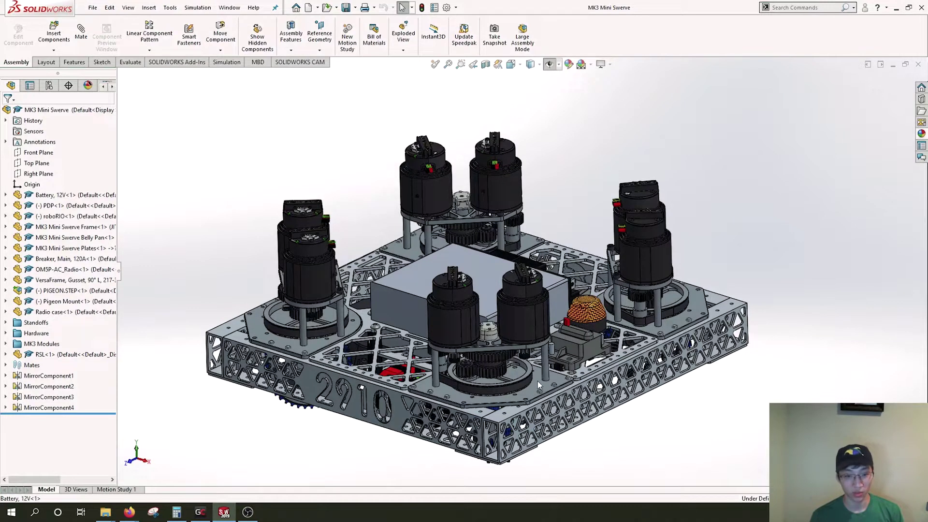